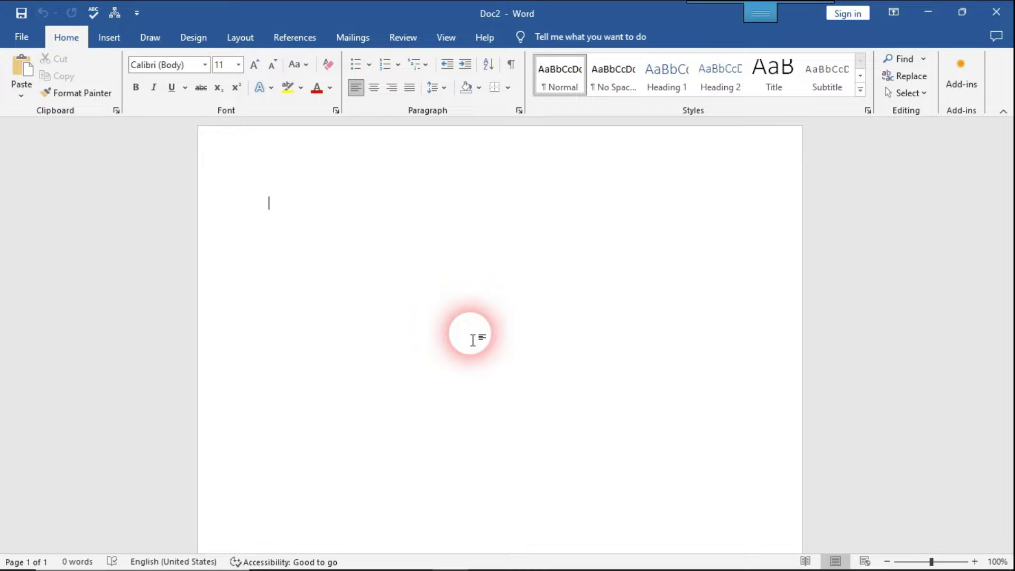
Step: Generate sample paragraphs by entering =rand() in the document
{"action": "type", "text": "=rand"}
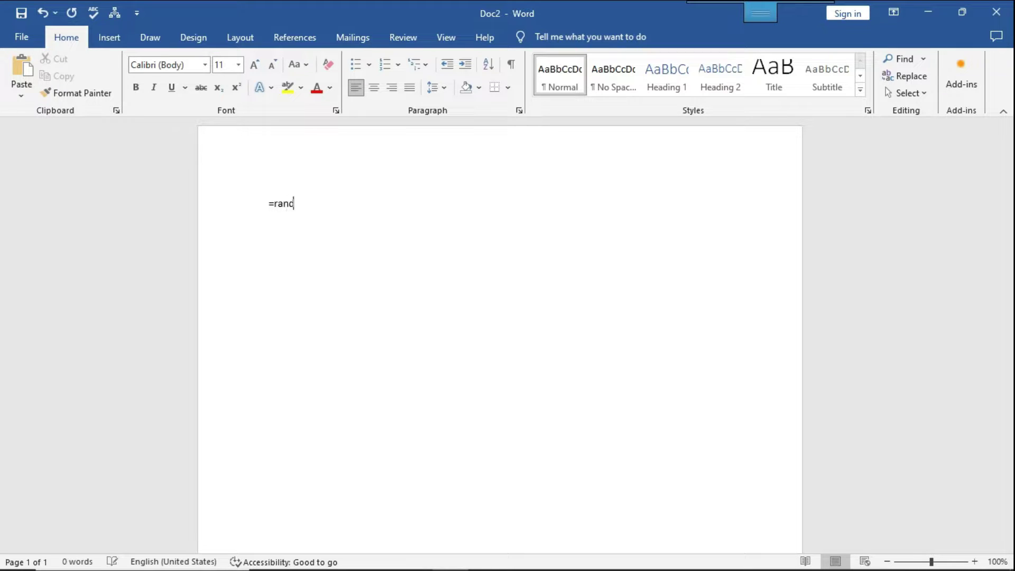
{"action": "left_click", "coordinate": [473, 338]}
{"action": "type", "text": "()"}
{"action": "key", "text": "Return"}
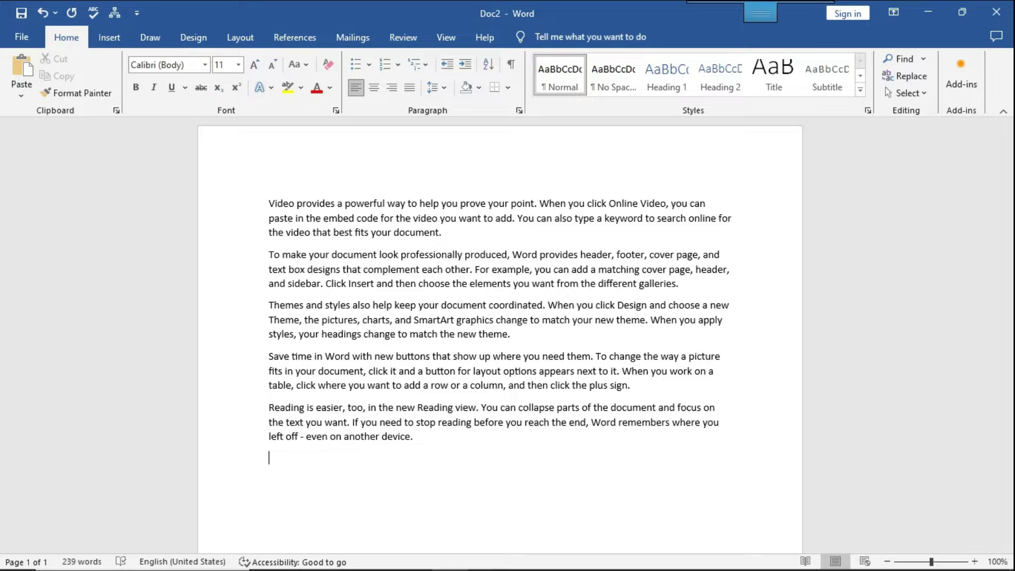
Step: Delete all the sample text and start a new blank document
{"action": "left_click", "coordinate": [471, 333]}
{"action": "key", "text": "ctrl+a"}
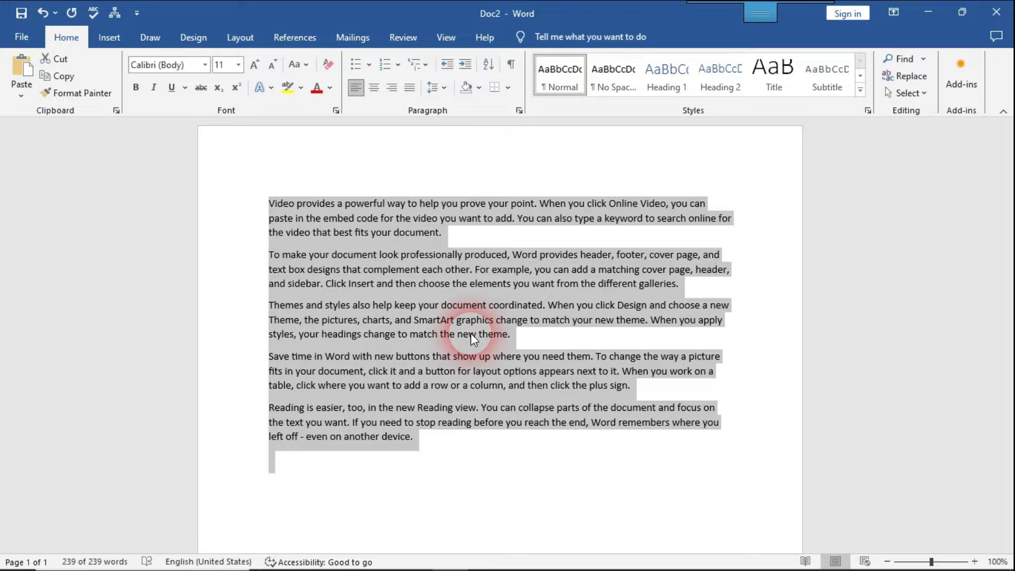
{"action": "key", "text": "Delete"}
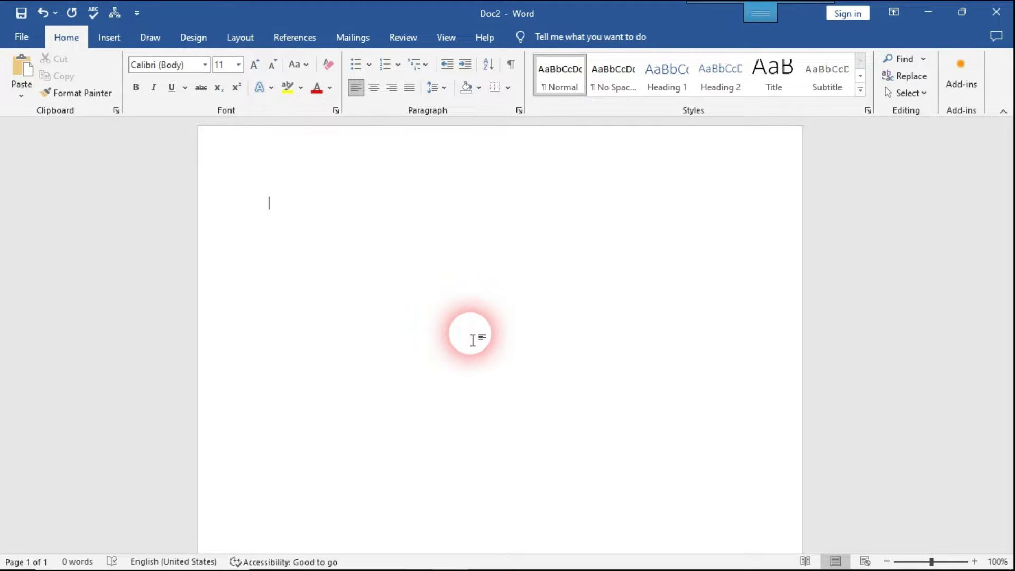
{"action": "key", "text": "ctrl+n"}
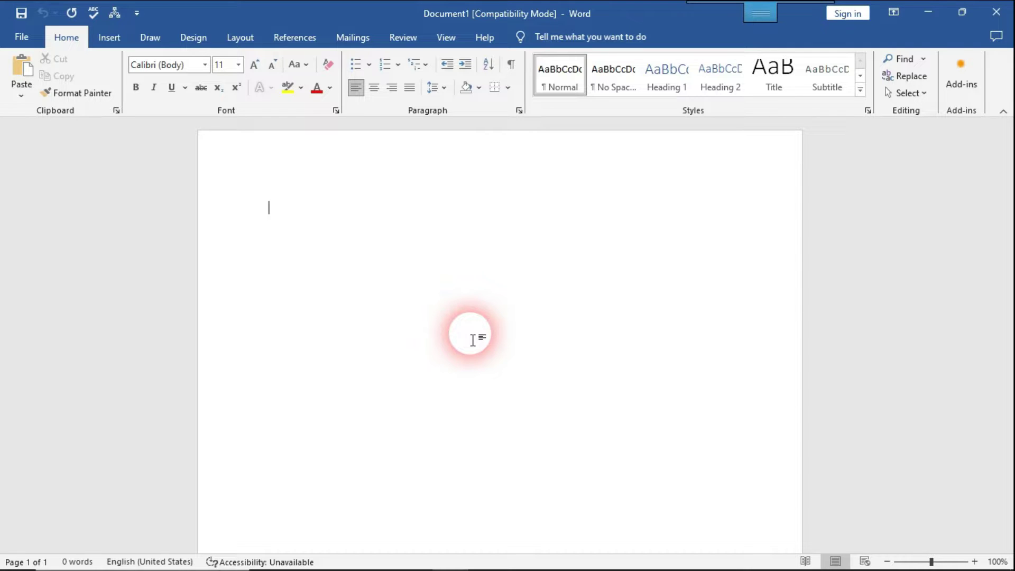
Step: Bring up the save options for Document1, backing out once before reopening them
{"action": "key", "text": "ctrl+s"}
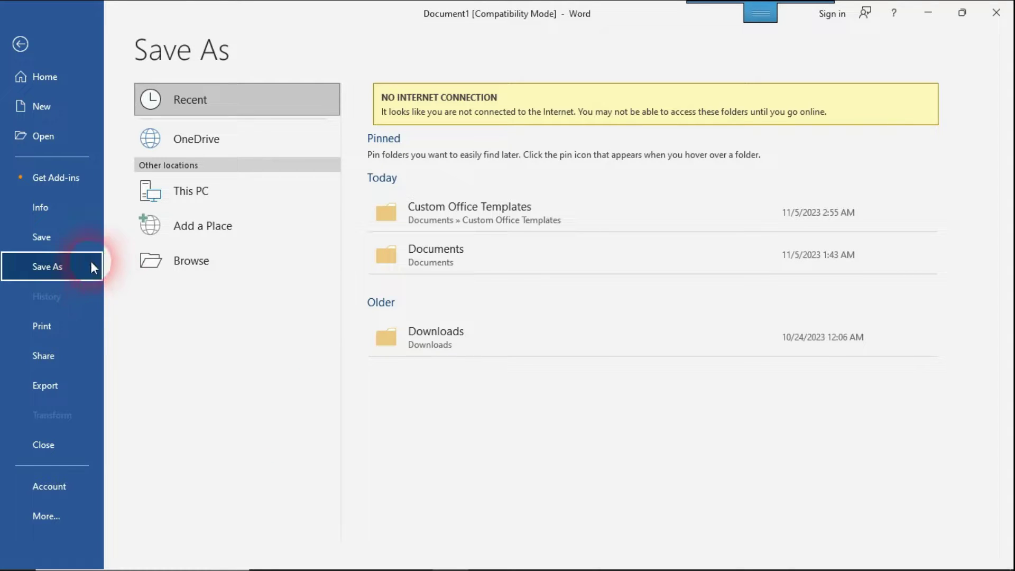
{"action": "left_click", "coordinate": [239, 361]}
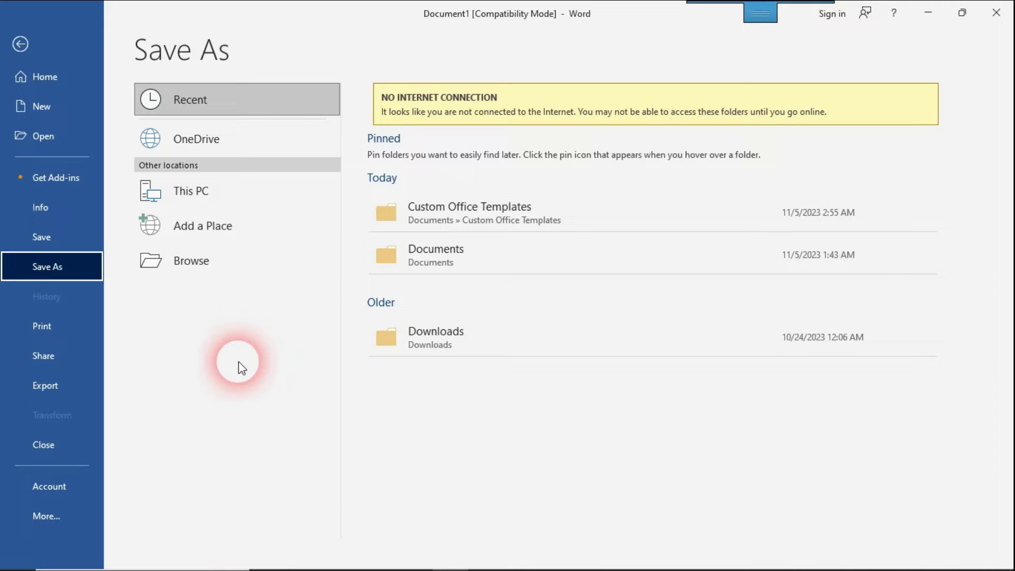
{"action": "key", "text": "Escape"}
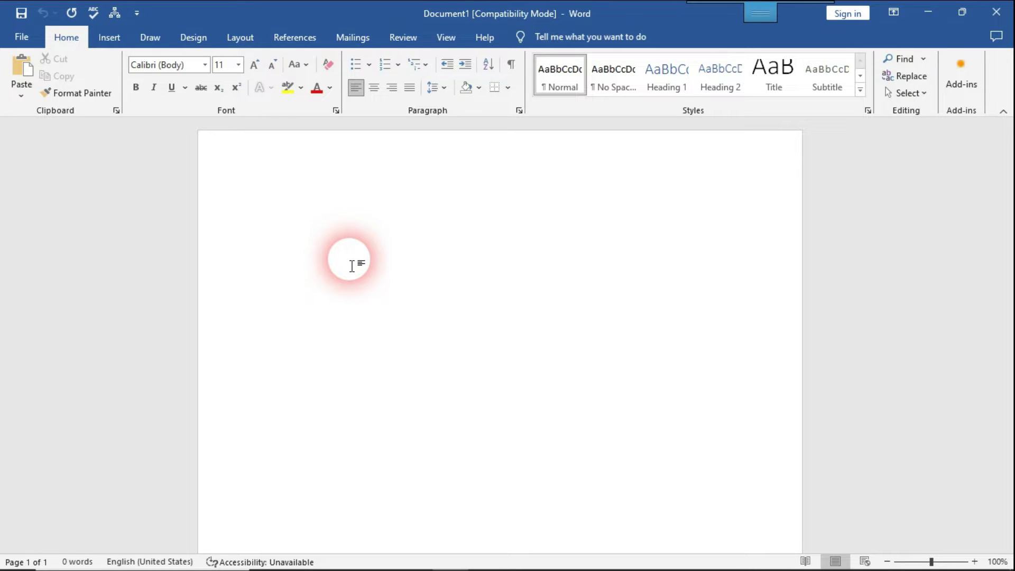
{"action": "key", "text": "ctrl+s"}
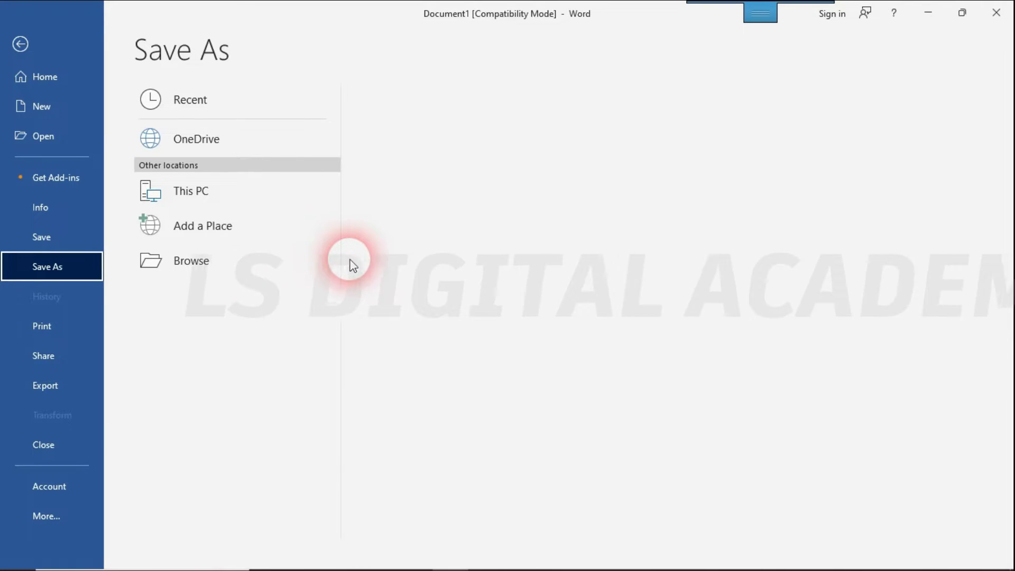
Step: Save the blank document in Documents under a person's name, accepting the newest-format upgrade
{"action": "left_click", "coordinate": [272, 262]}
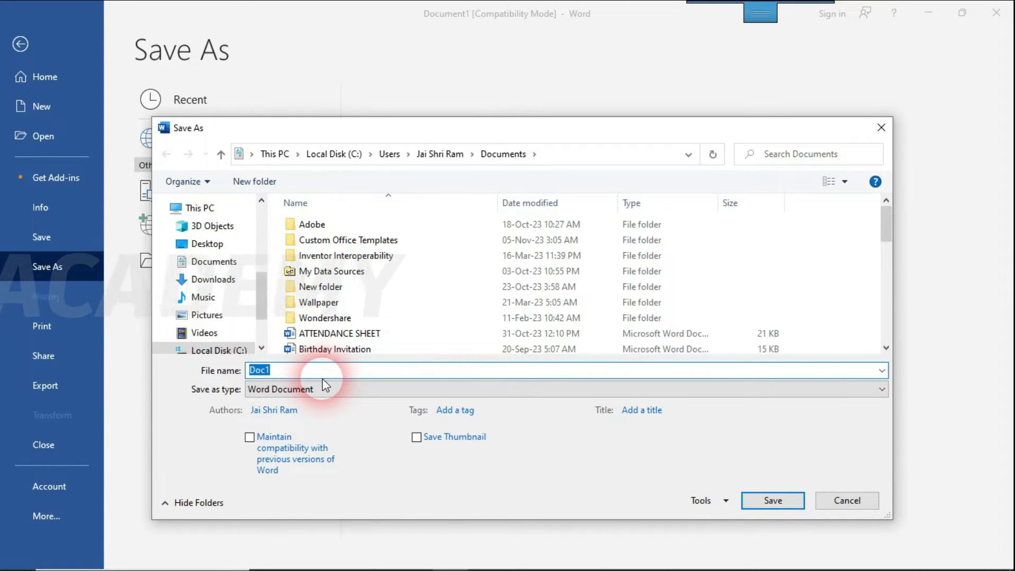
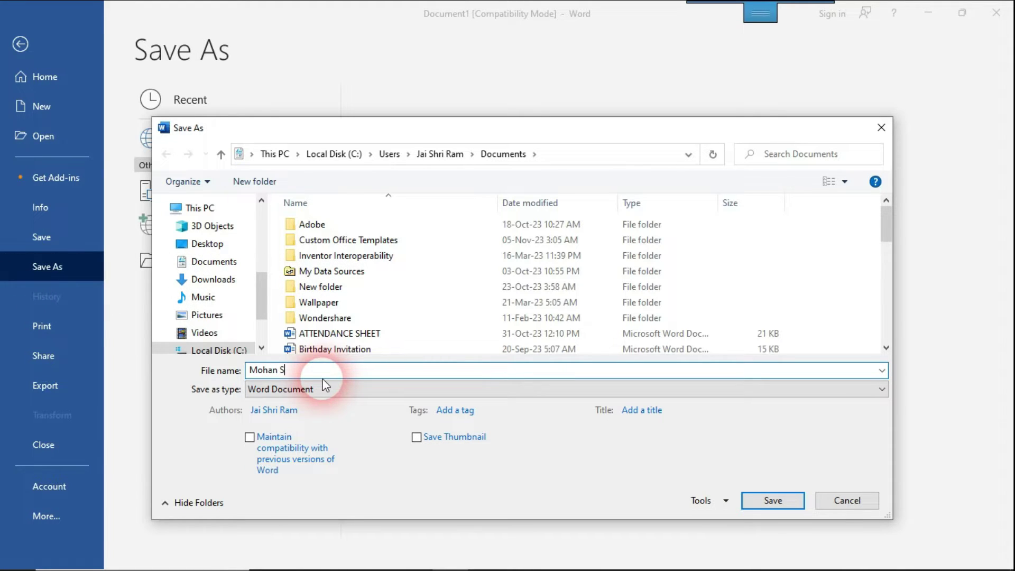
{"action": "left_click", "coordinate": [753, 501]}
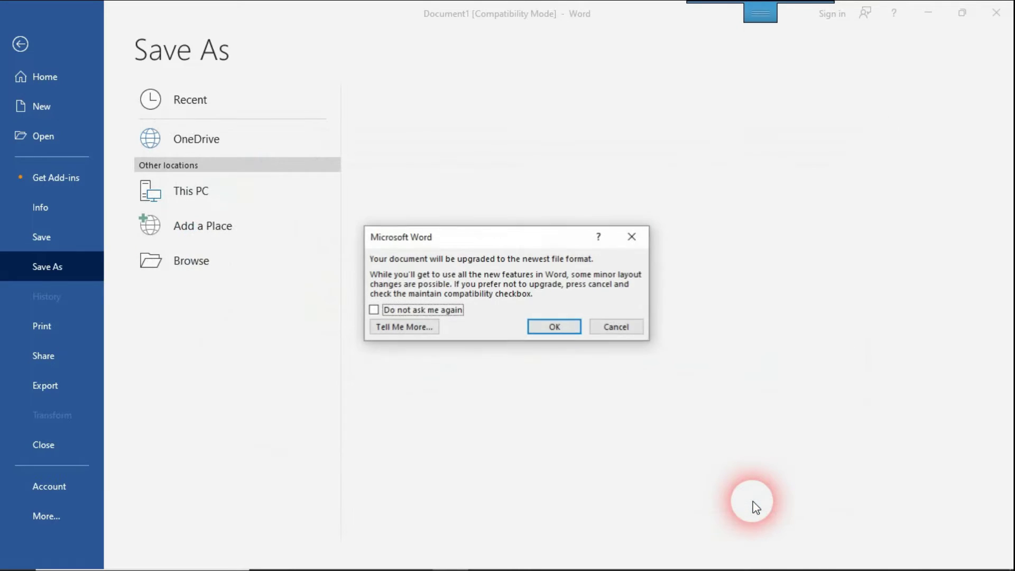
{"action": "left_click", "coordinate": [557, 327]}
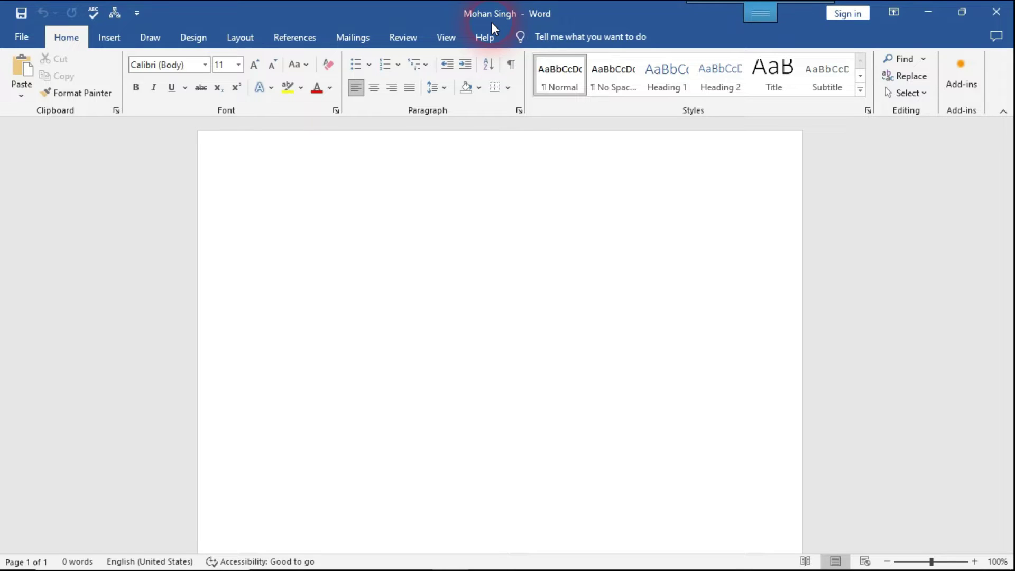
Step: Insert five =rand() sample paragraphs, then add the line 'What is the use of Computer?'
{"action": "type", "text": "=rand()"}
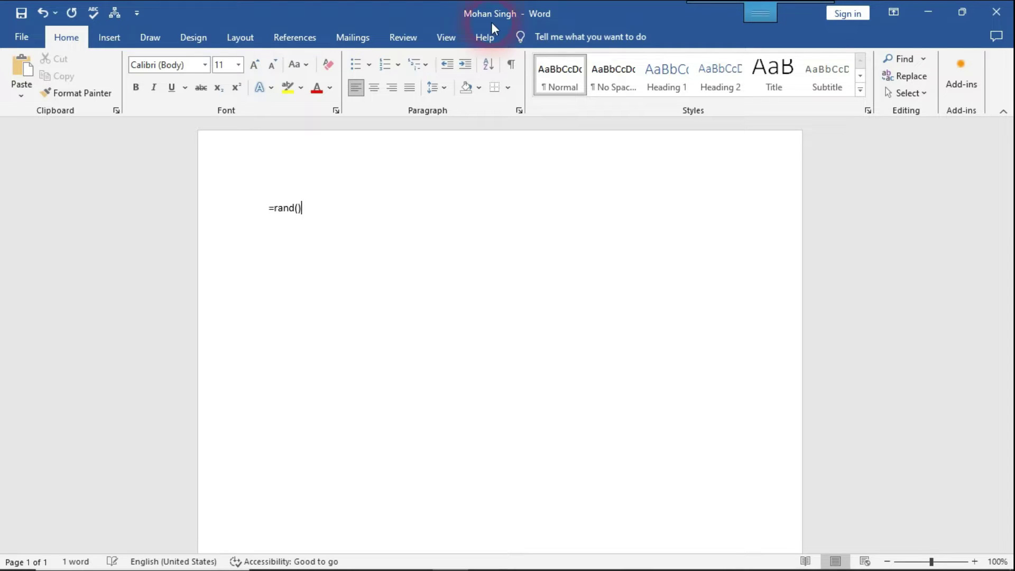
{"action": "key", "text": "Return"}
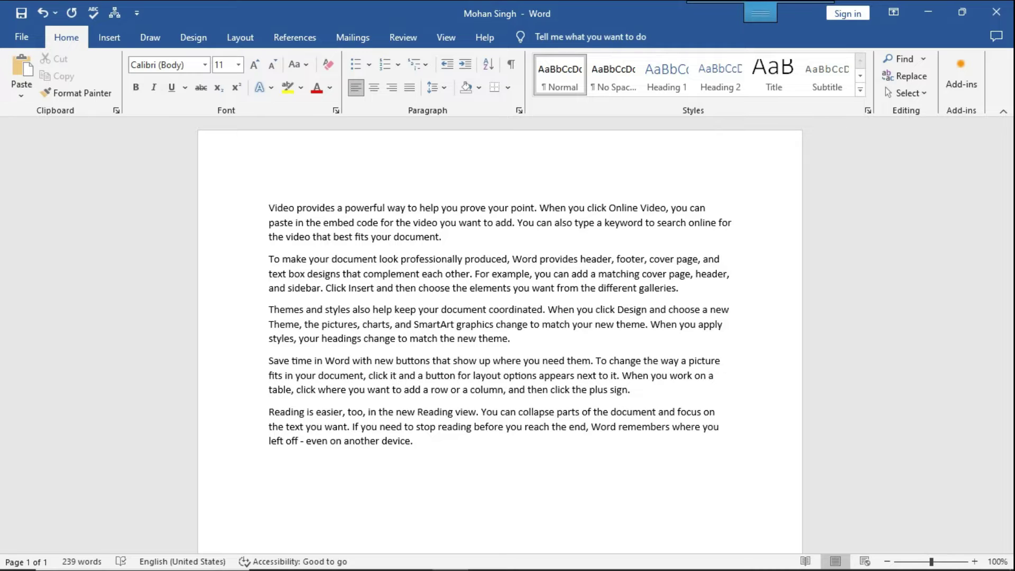
{"action": "left_click", "coordinate": [492, 26]}
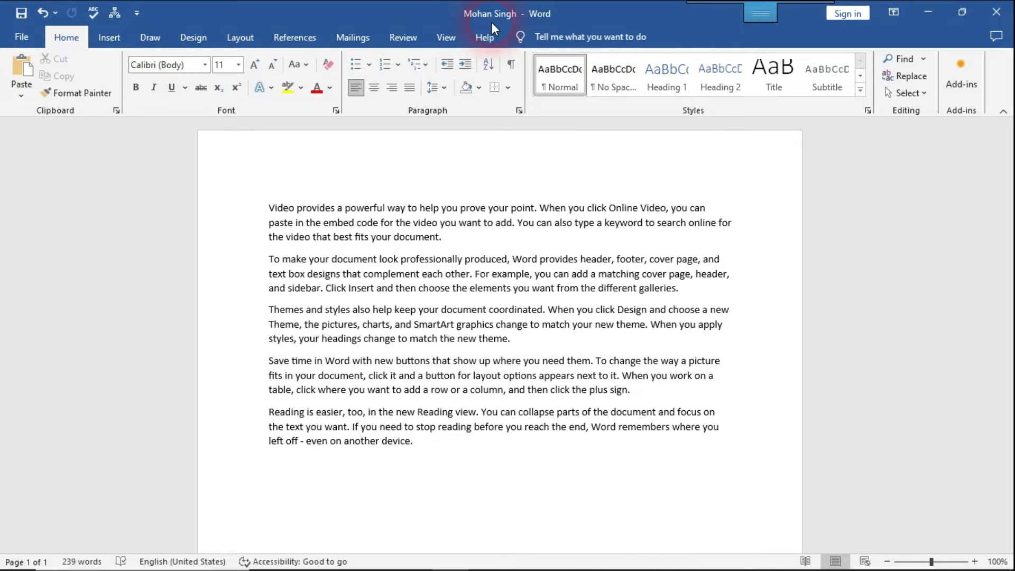
{"action": "key", "text": "ctrl+z"}
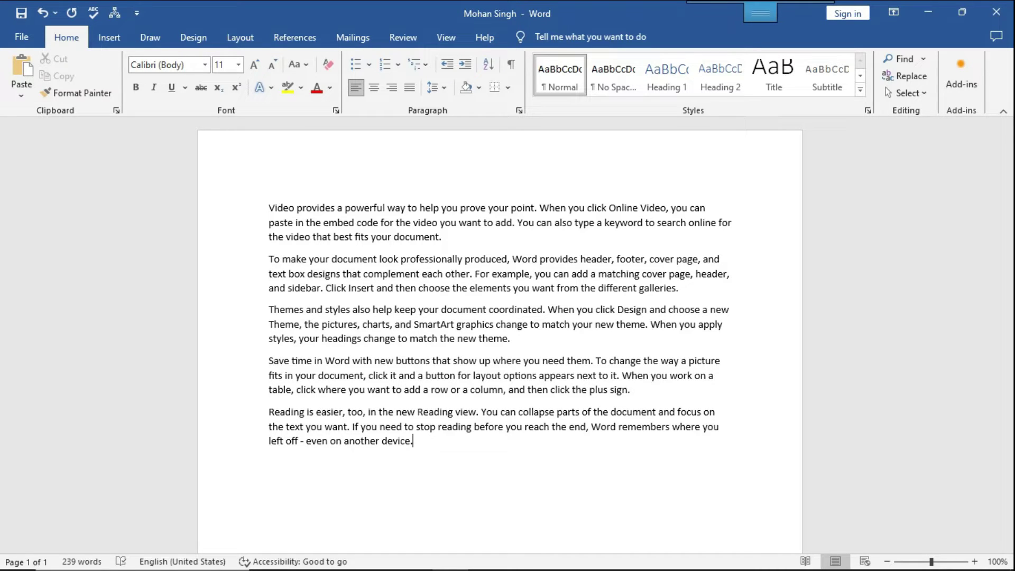
{"action": "key", "text": "Return"}
{"action": "type", "text": "What is the use of Computer?"}
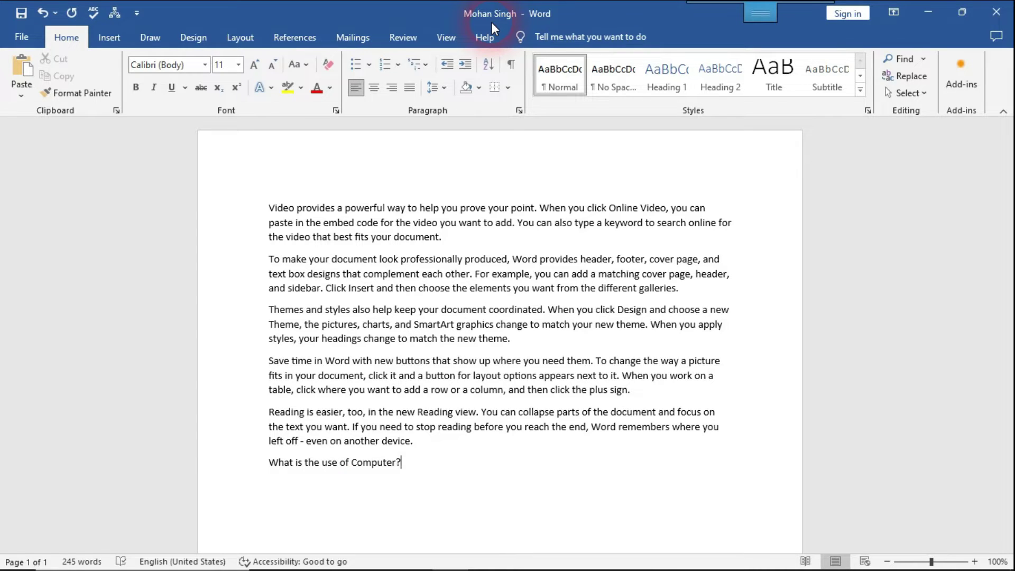
Step: Save, then insert five more =rand() paragraphs below the question line
{"action": "key", "text": "ctrl+s"}
{"action": "key", "text": "Return"}
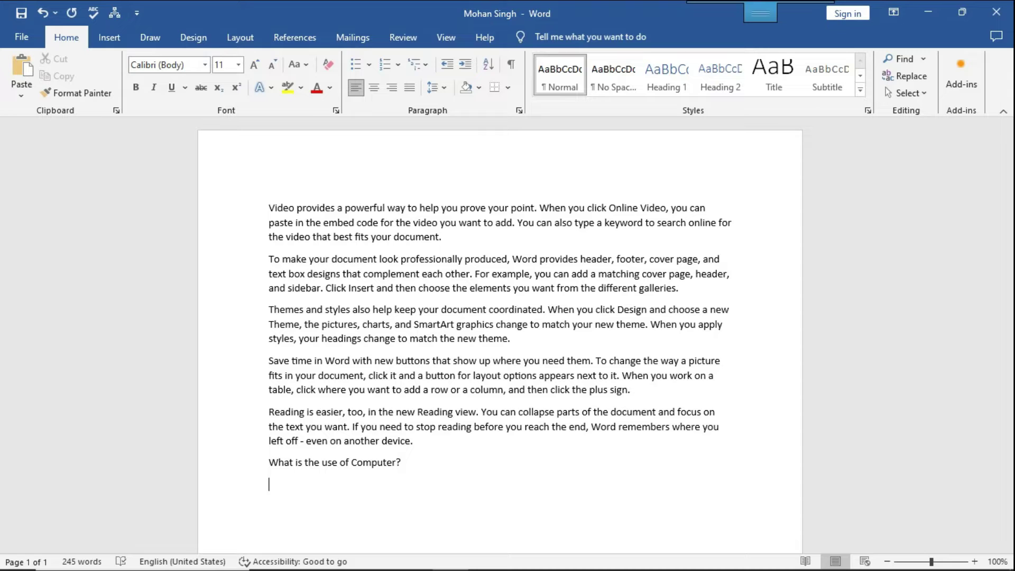
{"action": "type", "text": "=rand()"}
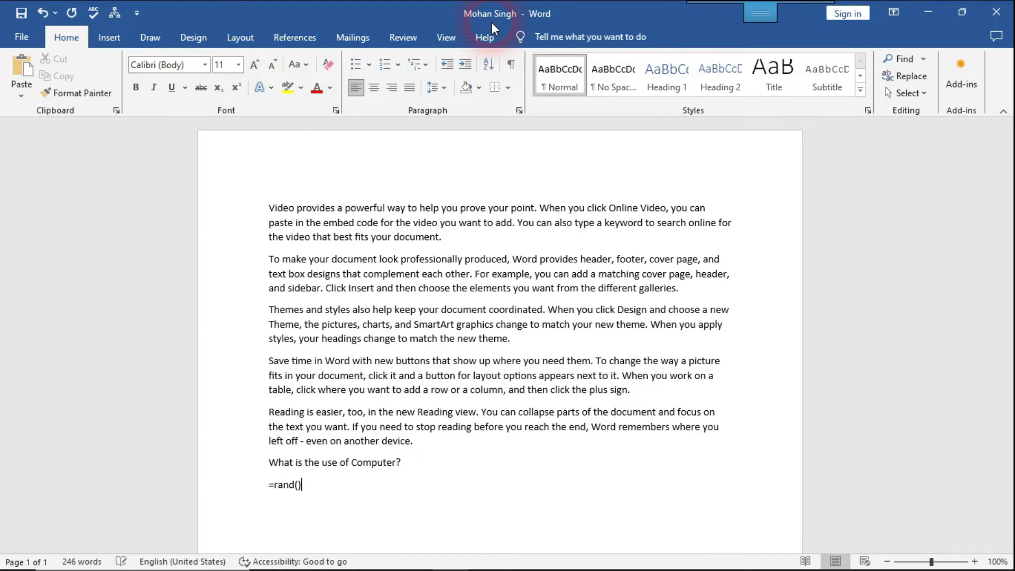
{"action": "key", "text": "Return"}
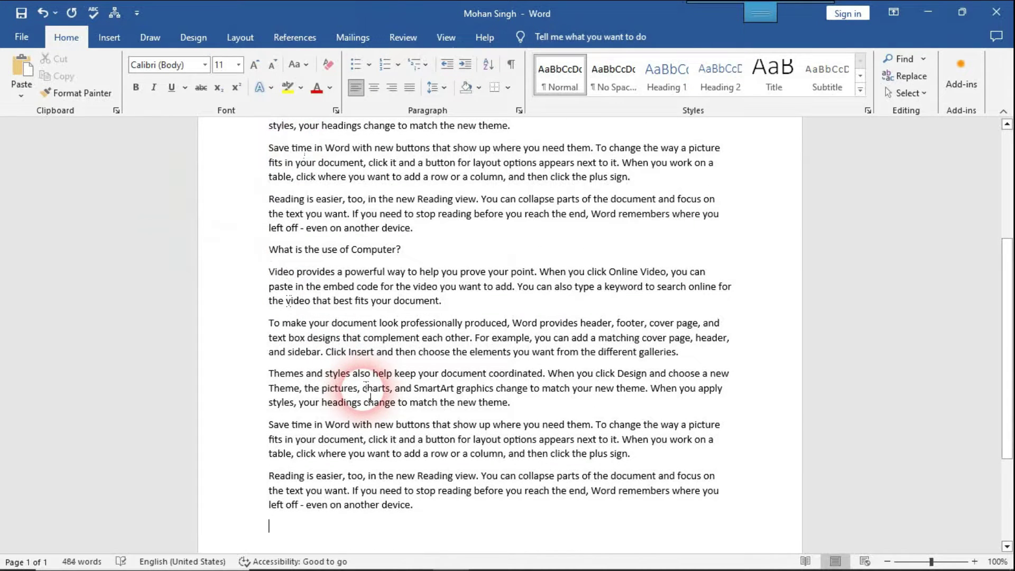
Step: Format the five paragraphs below the question as bold, italic, red Times New Roman
{"action": "left_click_drag", "start_coordinate": [415, 506], "coordinate": [263, 284]}
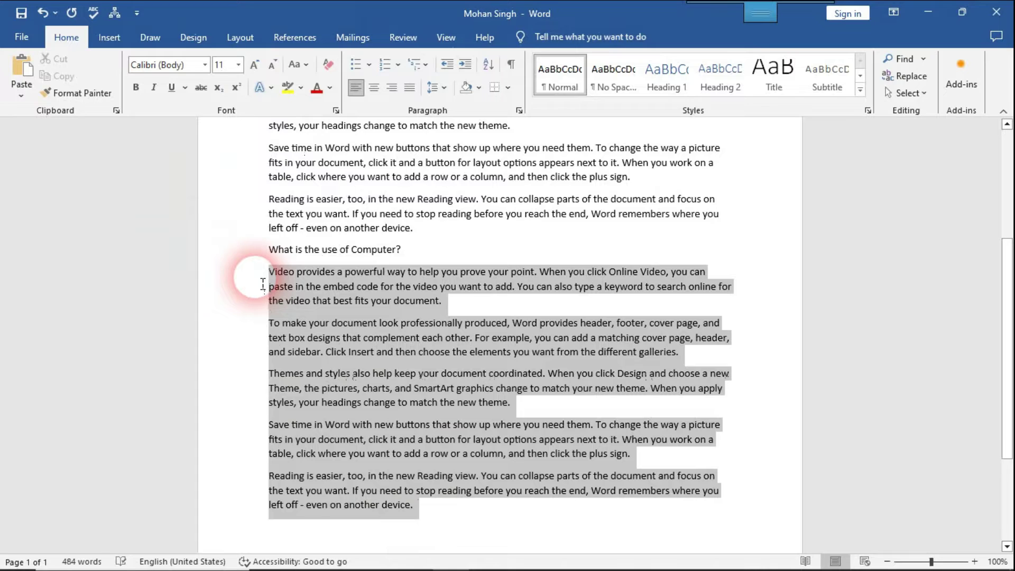
{"action": "left_click", "coordinate": [136, 87]}
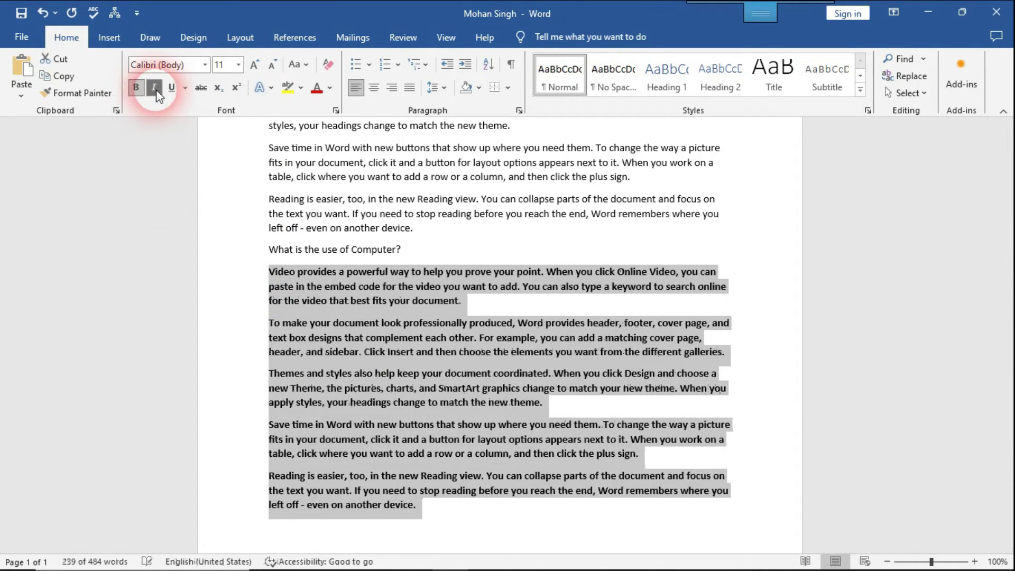
{"action": "left_click", "coordinate": [154, 87]}
{"action": "left_click", "coordinate": [317, 88]}
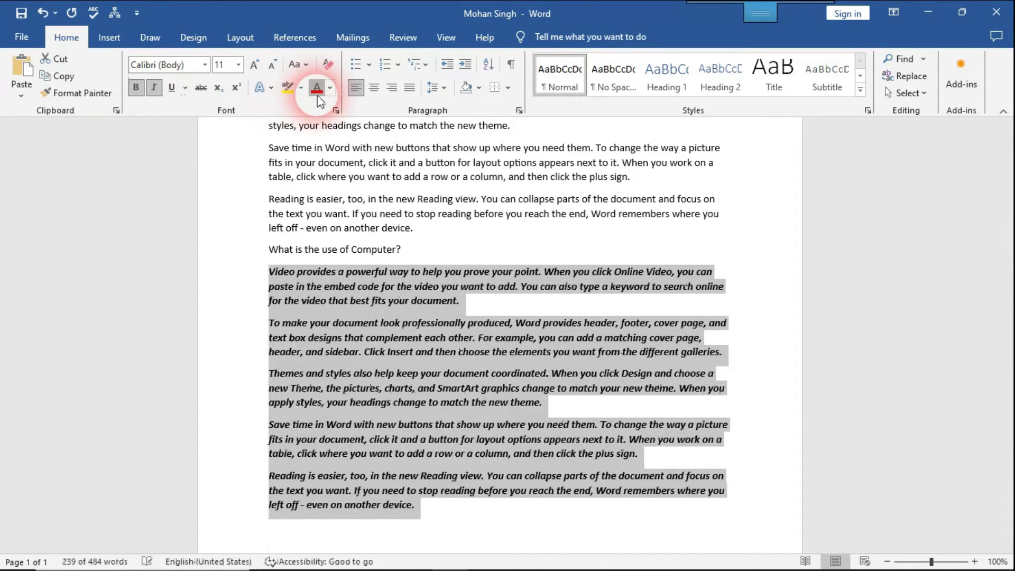
{"action": "left_click", "coordinate": [205, 65]}
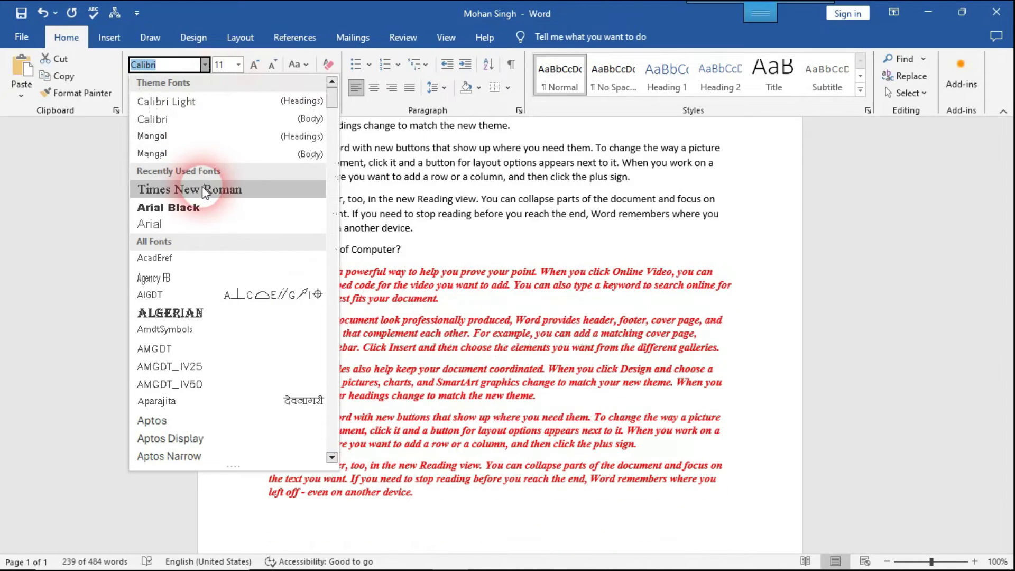
{"action": "left_click", "coordinate": [202, 189]}
{"action": "left_click", "coordinate": [481, 249]}
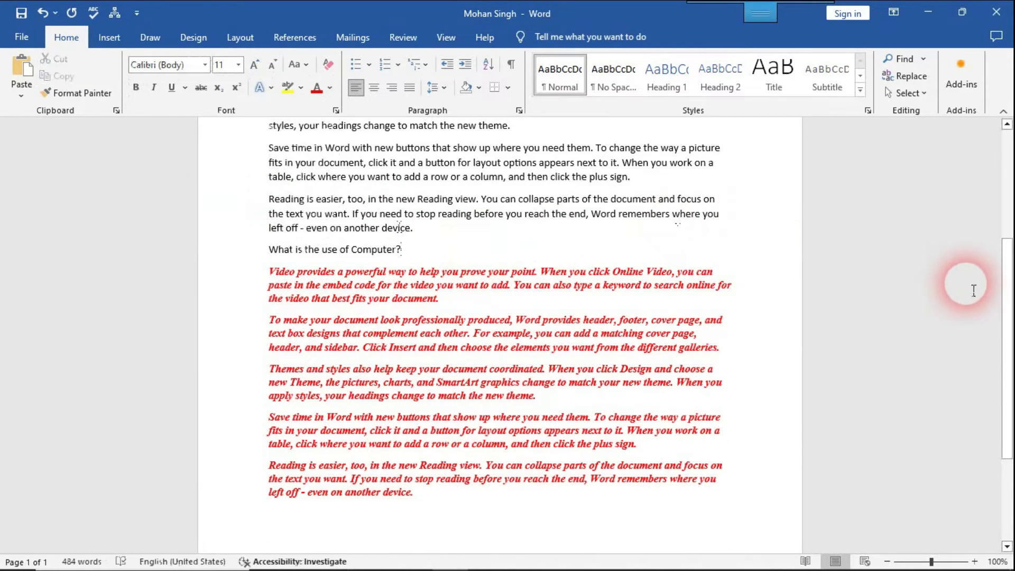
{"action": "left_click_drag", "start_coordinate": [1008, 312], "coordinate": [1008, 250]}
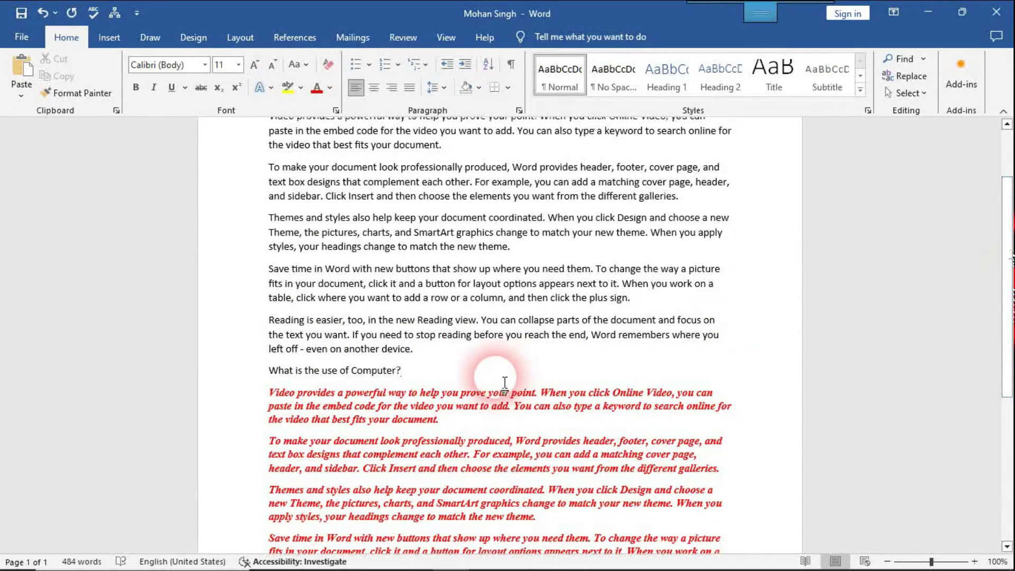
{"action": "left_click_drag", "start_coordinate": [405, 373], "coordinate": [257, 100]}
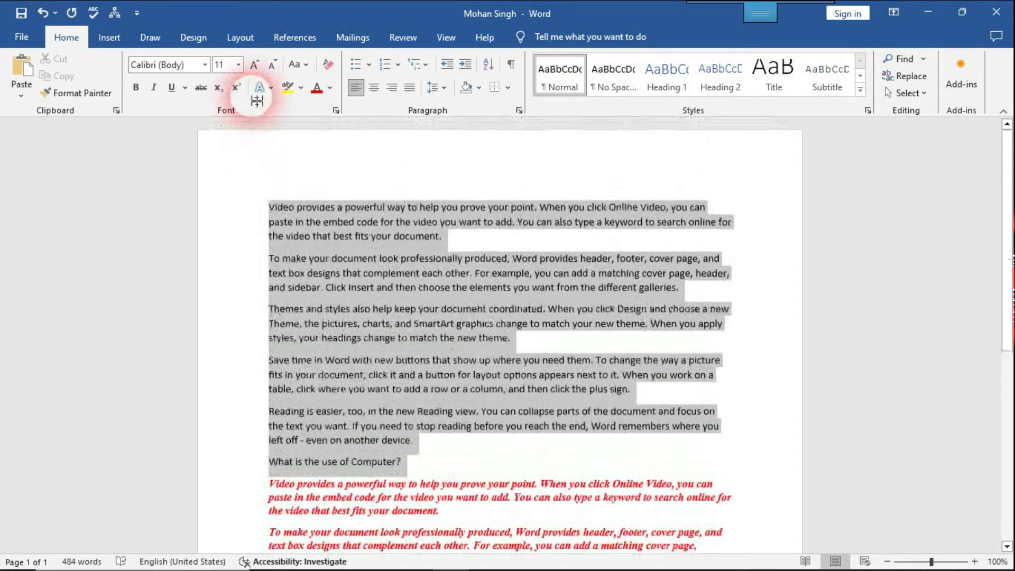
{"action": "left_click", "coordinate": [444, 242]}
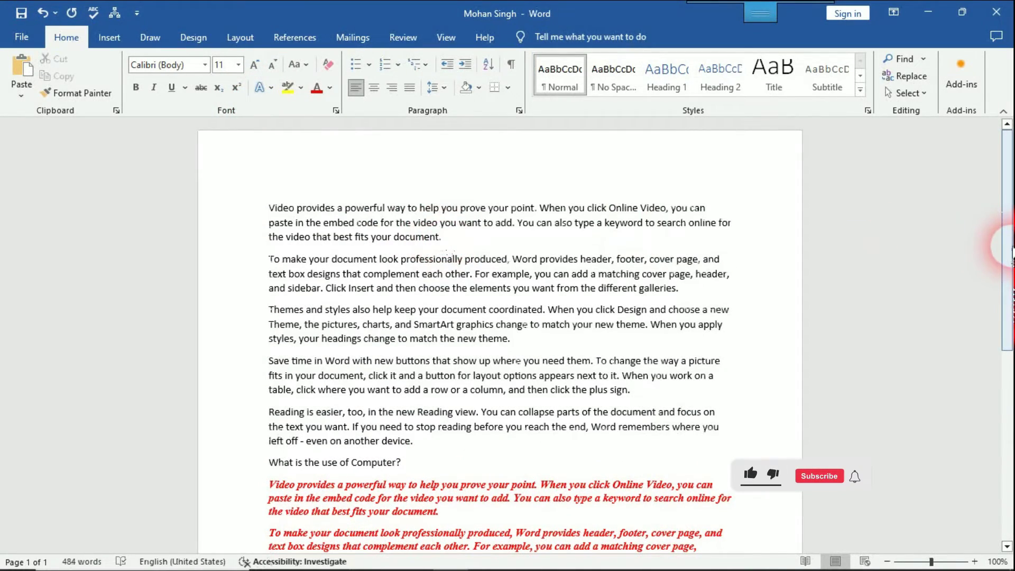
{"action": "left_click_drag", "start_coordinate": [1010, 246], "coordinate": [804, 378]}
{"action": "left_click", "coordinate": [520, 550]}
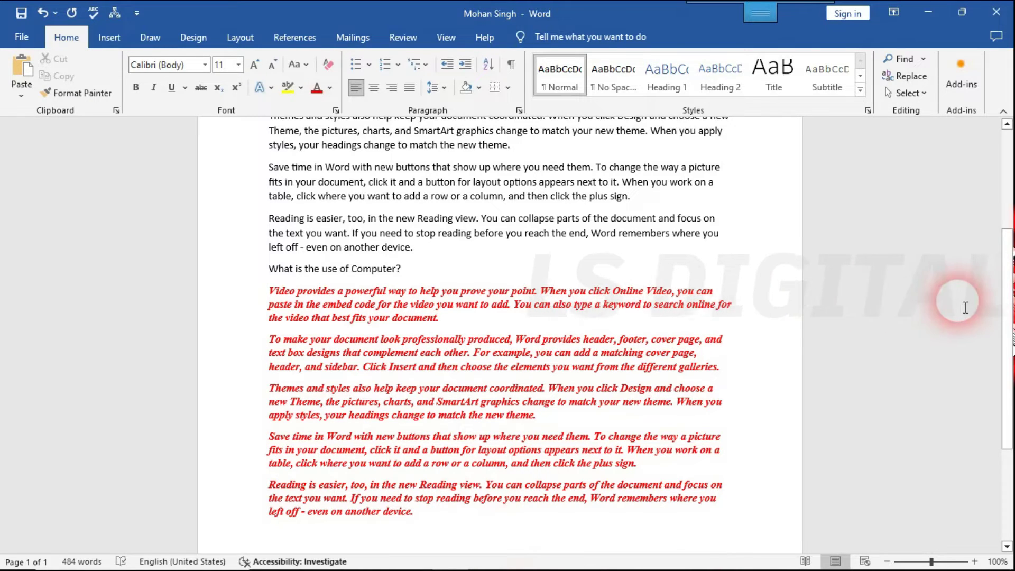
{"action": "left_click_drag", "start_coordinate": [1008, 340], "coordinate": [1008, 261]}
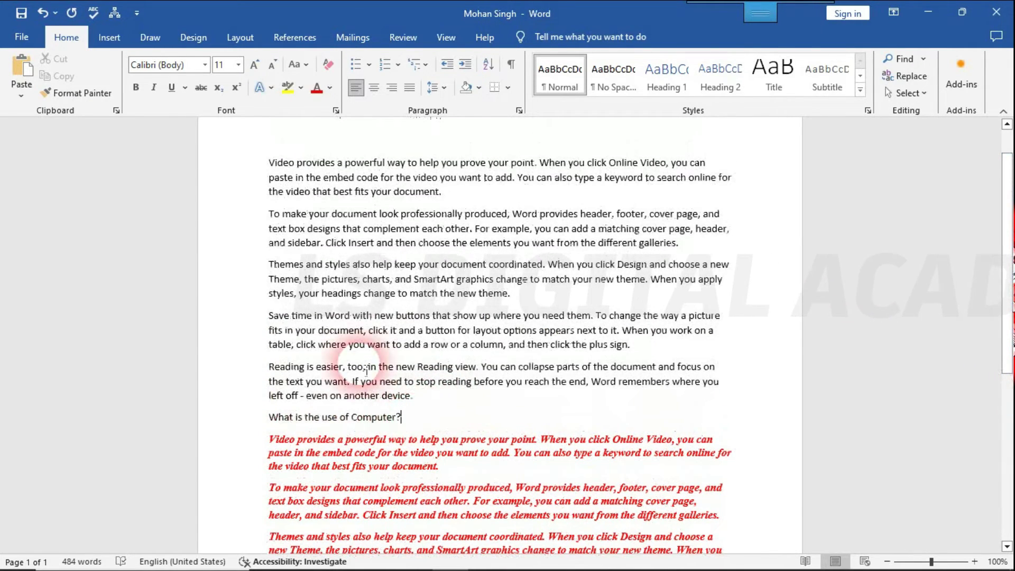
{"action": "left_click_drag", "start_coordinate": [402, 417], "coordinate": [522, 551]}
{"action": "left_click", "coordinate": [303, 186]}
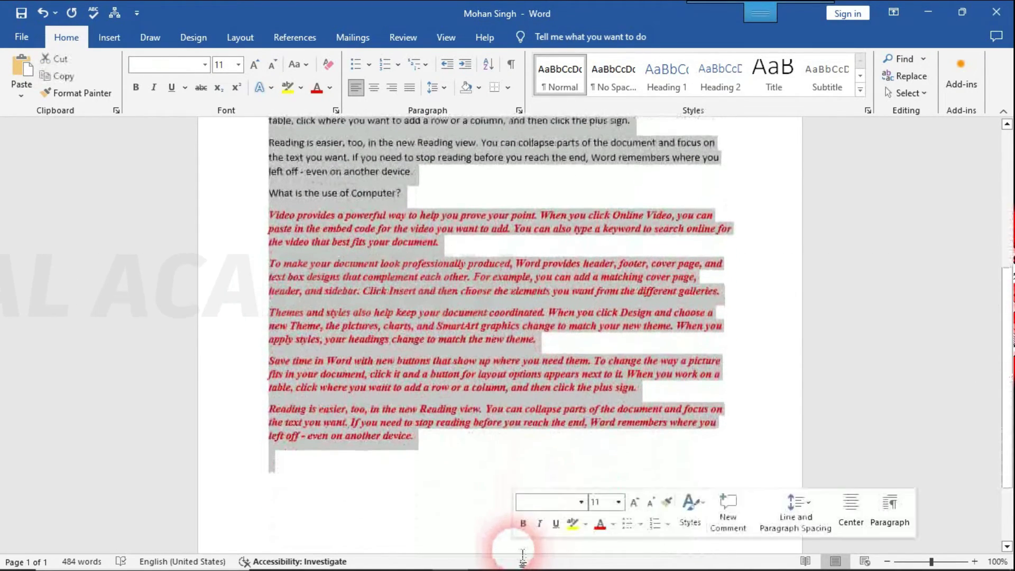
{"action": "left_click", "coordinate": [398, 478]}
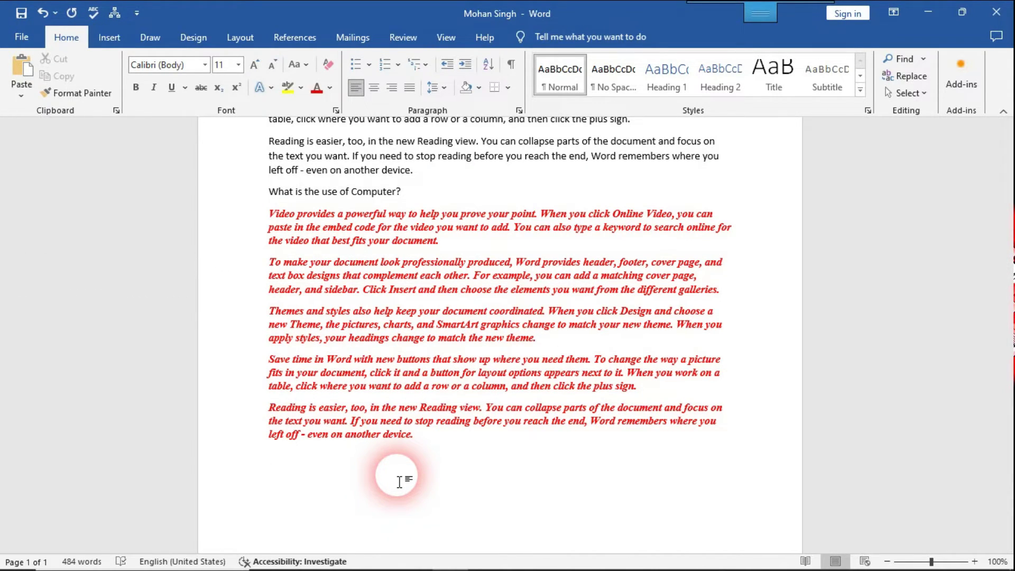
{"action": "key", "text": "F12"}
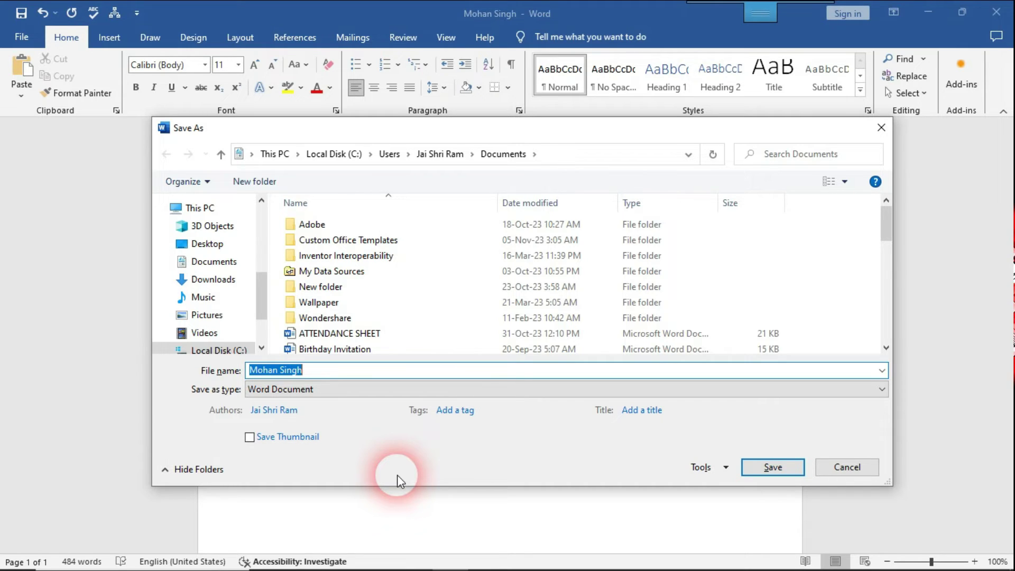
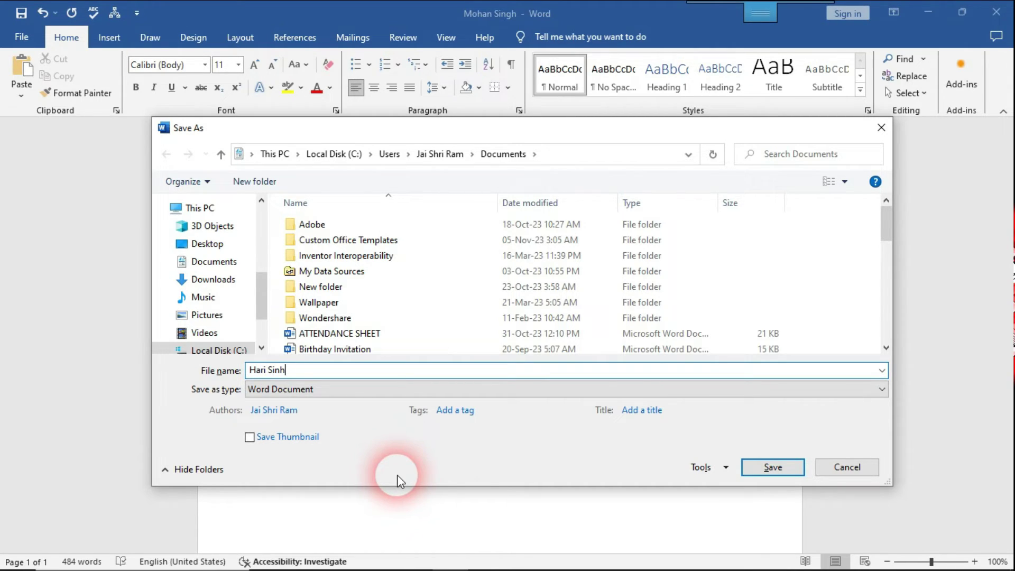
Step: Save the document under the second person's name as file name, then close it
{"action": "left_click", "coordinate": [755, 466]}
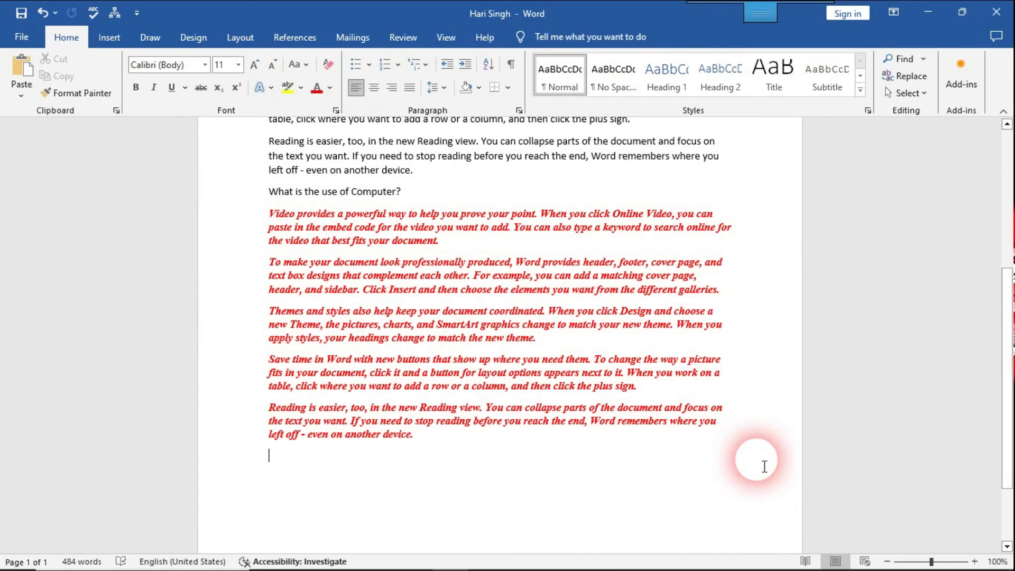
{"action": "key", "text": "ctrl+w"}
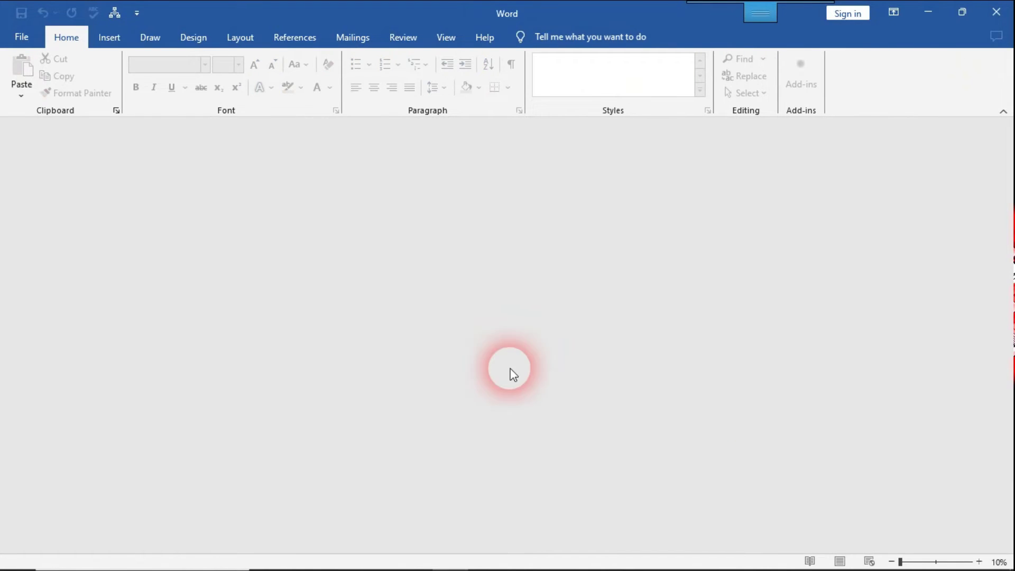
Step: Reopen and inspect the first saved file, then open the second saved document from Recent
{"action": "left_click", "coordinate": [21, 37]}
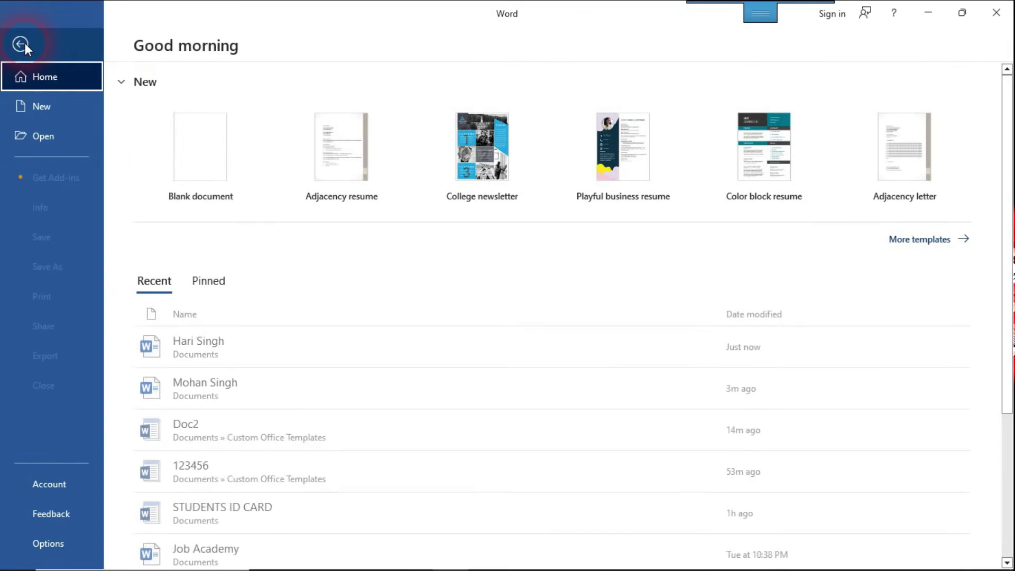
{"action": "left_click", "coordinate": [317, 387]}
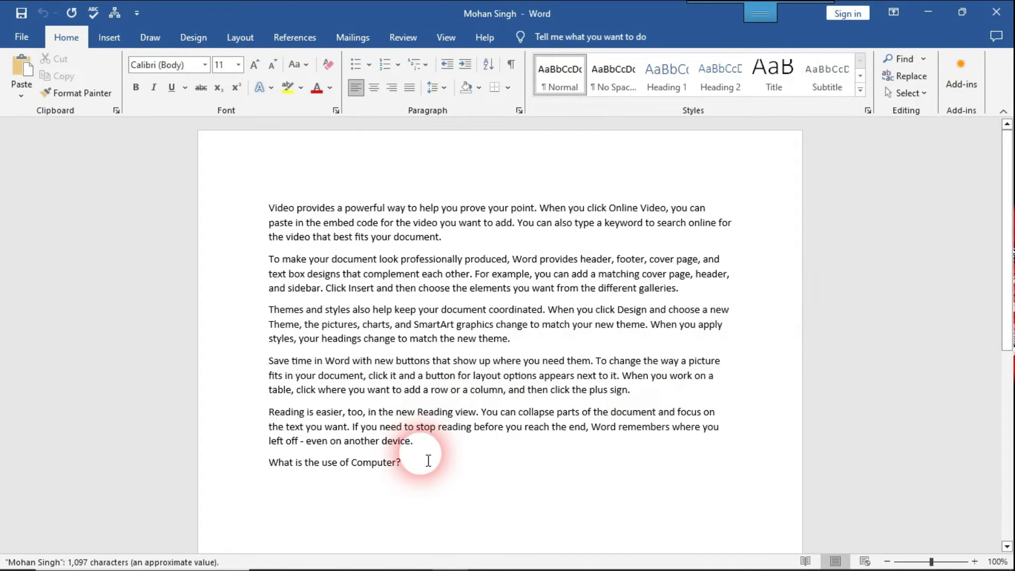
{"action": "left_click_drag", "start_coordinate": [425, 472], "coordinate": [269, 206]}
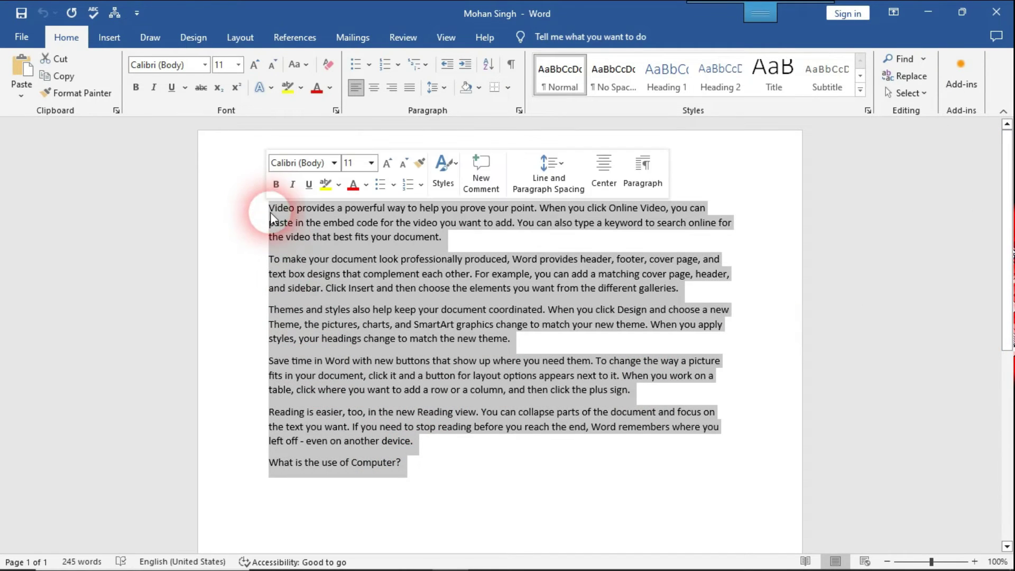
{"action": "left_click", "coordinate": [472, 446]}
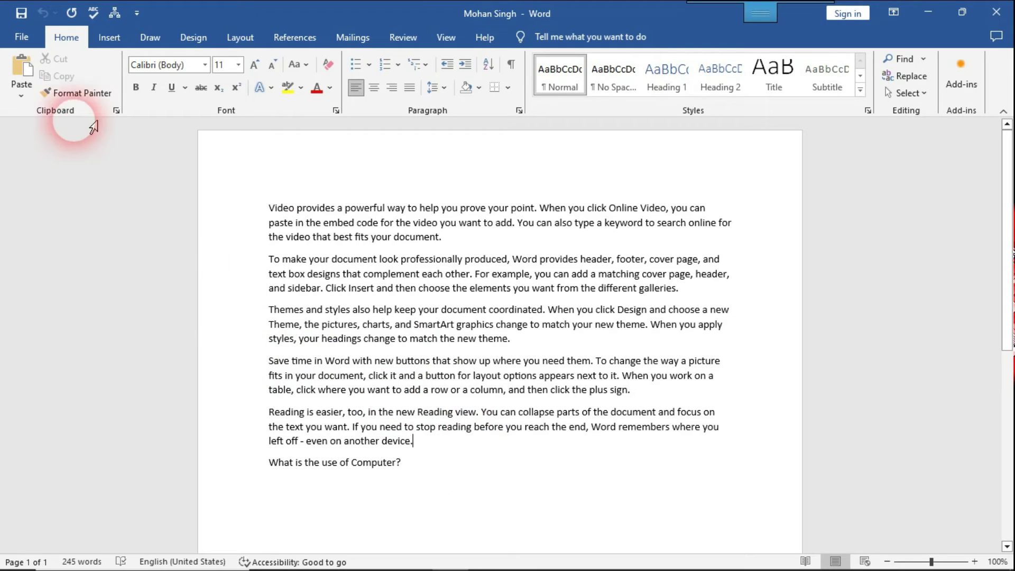
{"action": "left_click", "coordinate": [23, 37]}
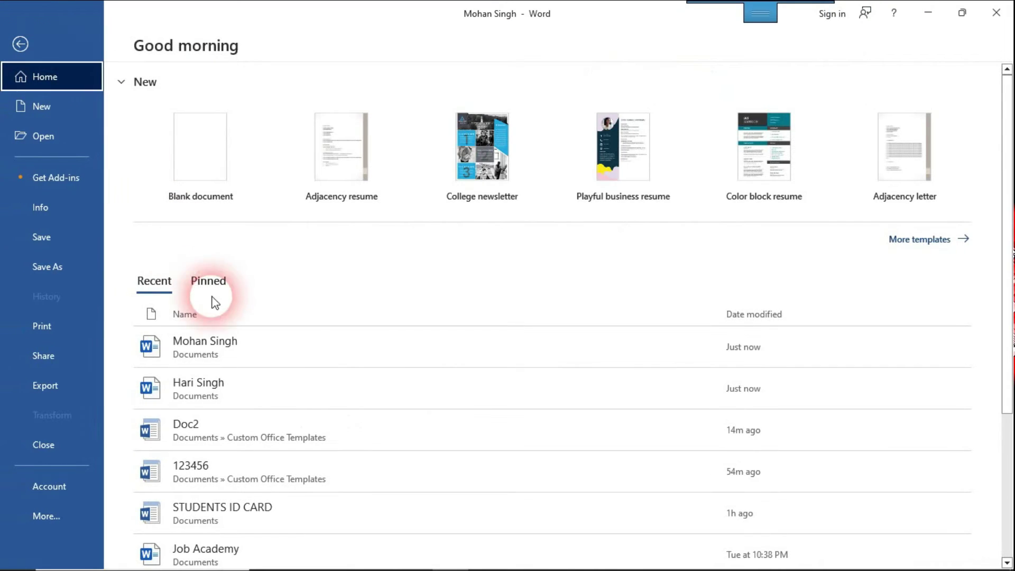
{"action": "left_click", "coordinate": [268, 383]}
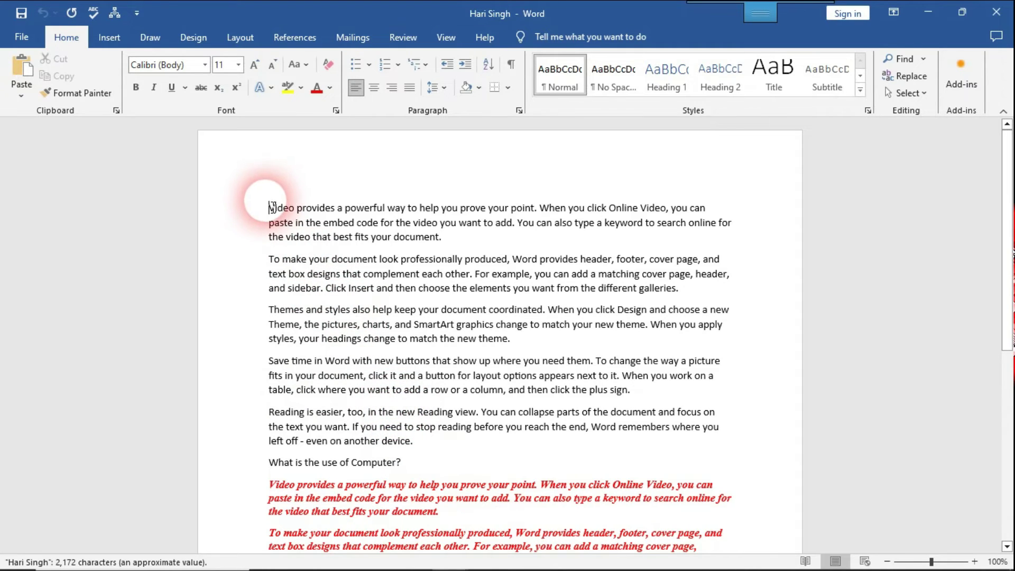
Step: Select and review the reopened document's paragraphs and red block, then return to the top
{"action": "left_click_drag", "start_coordinate": [268, 207], "coordinate": [408, 447]}
{"action": "left_click_drag", "start_coordinate": [1007, 264], "coordinate": [1009, 364]}
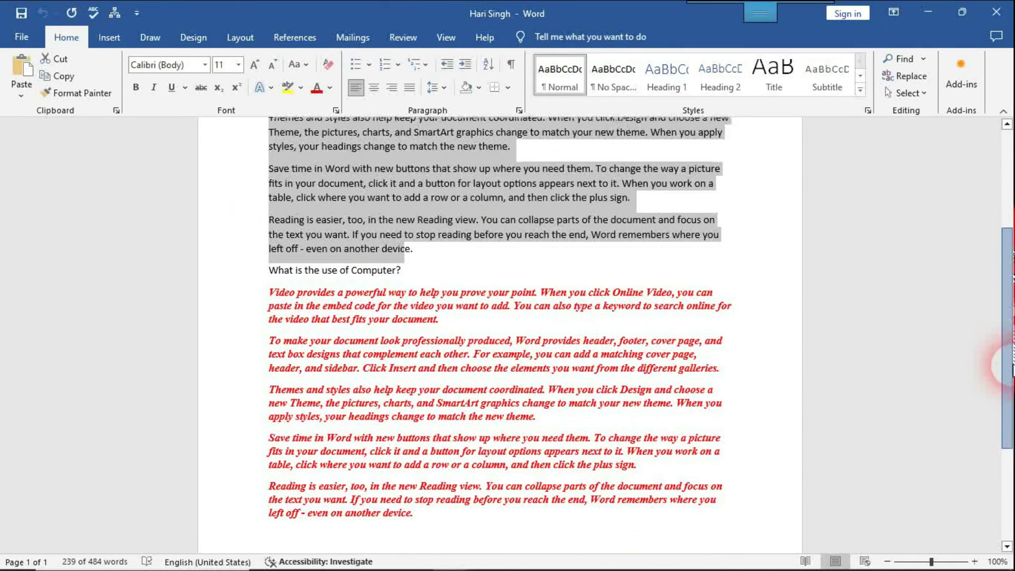
{"action": "left_click", "coordinate": [487, 526]}
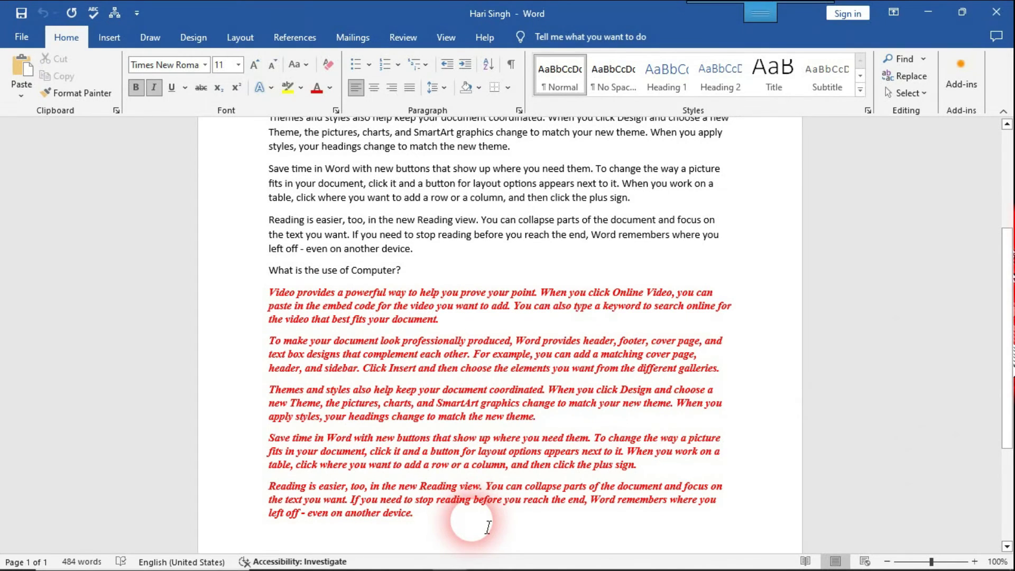
{"action": "scroll", "coordinate": [488, 526], "scroll_direction": "up", "scroll_amount": 4}
{"action": "left_click", "coordinate": [506, 246]}
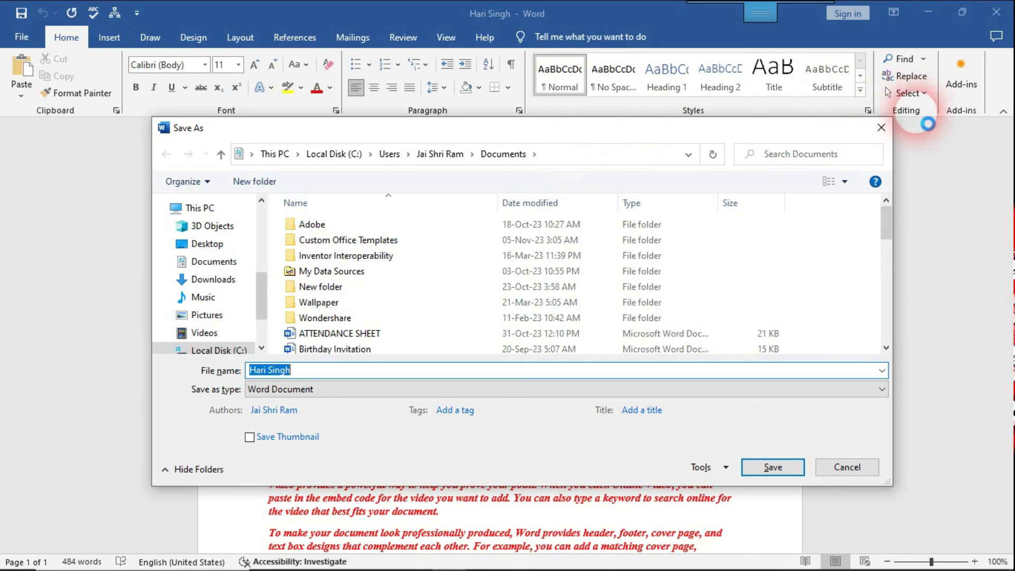
Step: Close the Save As dialog without saving again
{"action": "left_click", "coordinate": [880, 128]}
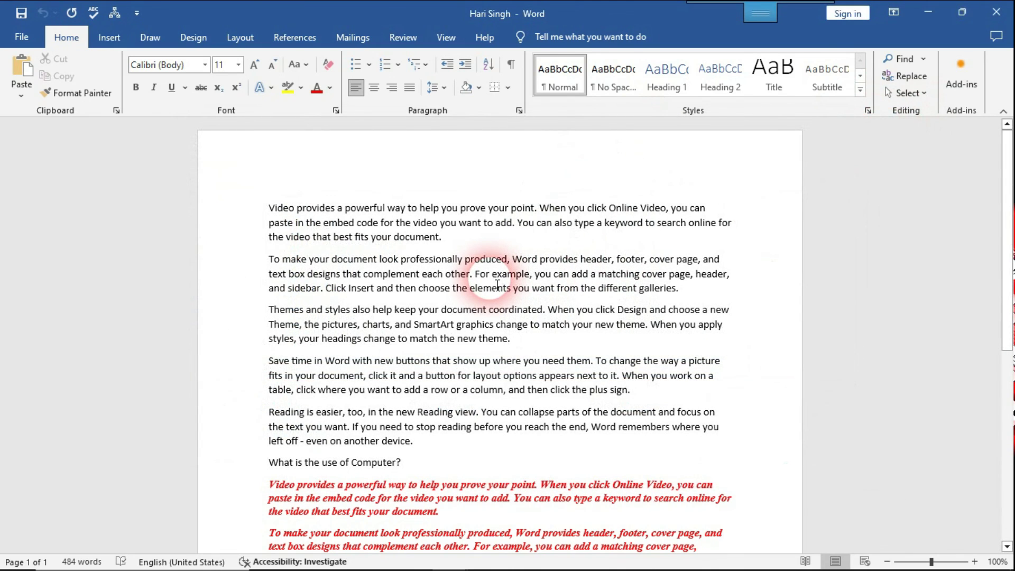